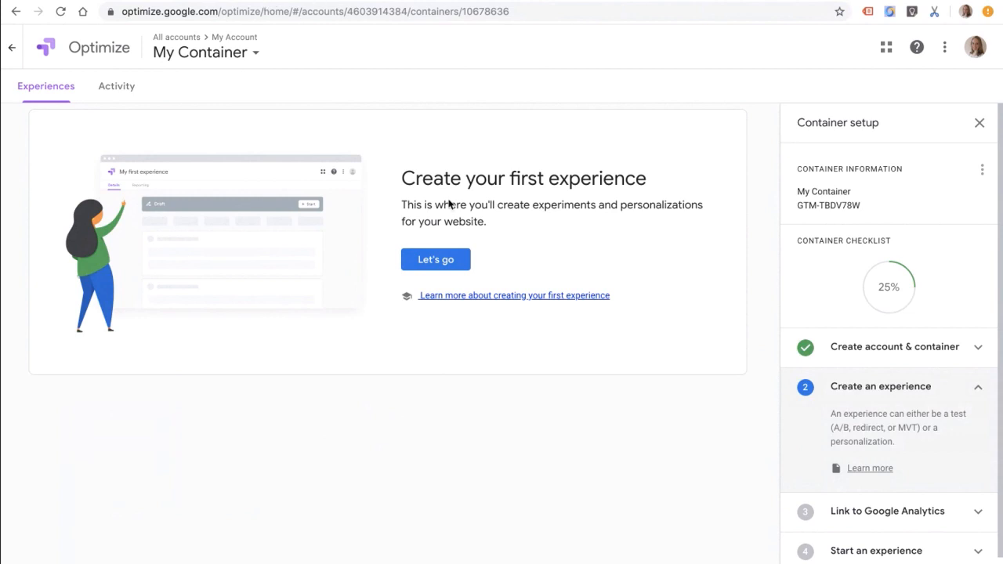
click(437, 259)
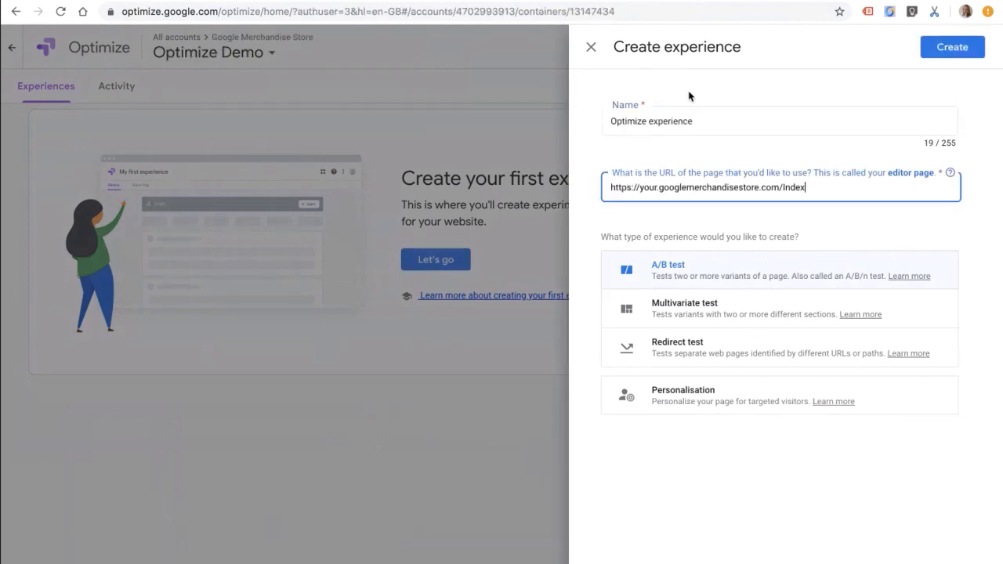
click(720, 116)
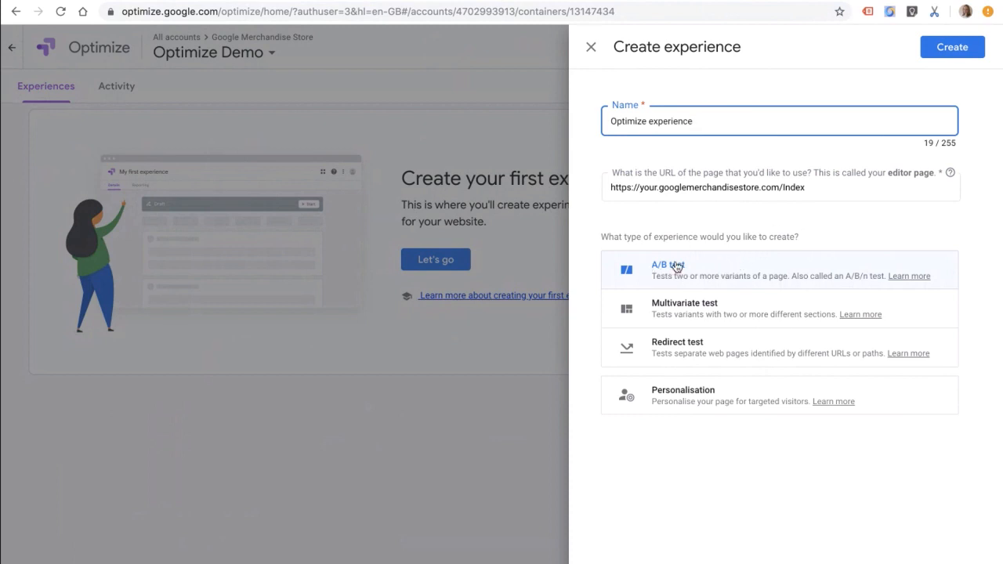
click(939, 49)
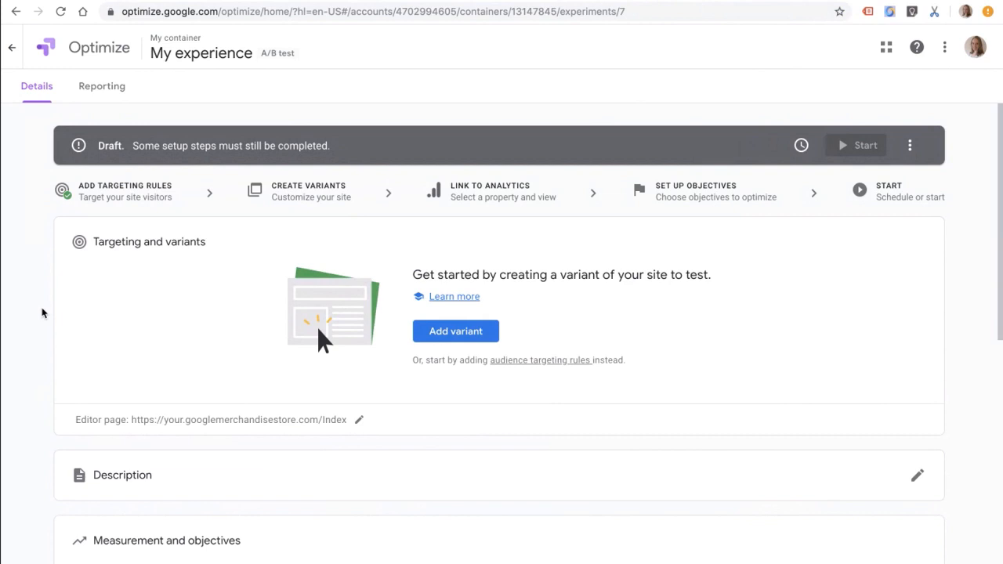
Step: Add a variant named Variant 1 to the A/B test and open it in the visual editor
scroll(43, 312, down, 1)
scroll(43, 312, up, 1)
click(60, 11)
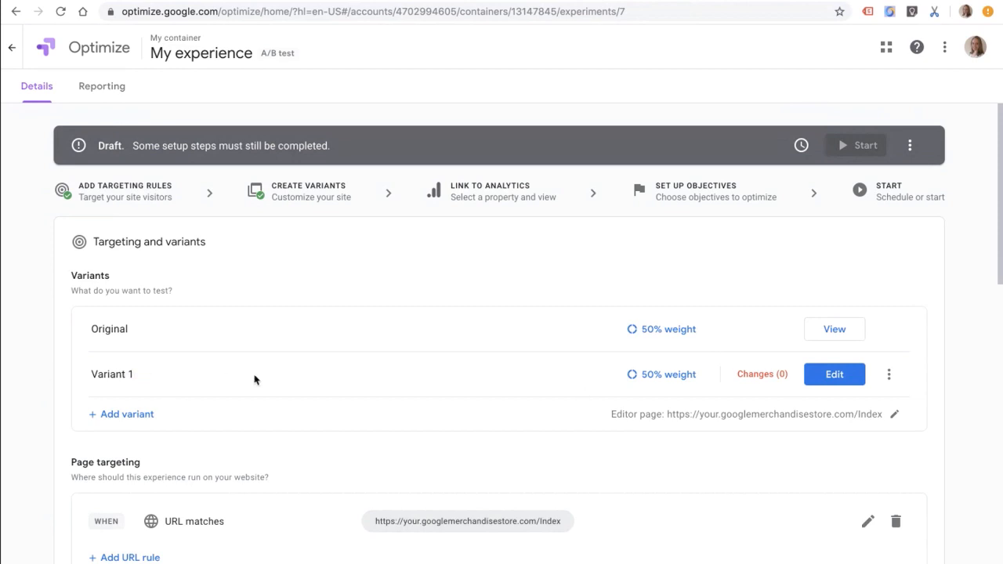
click(831, 381)
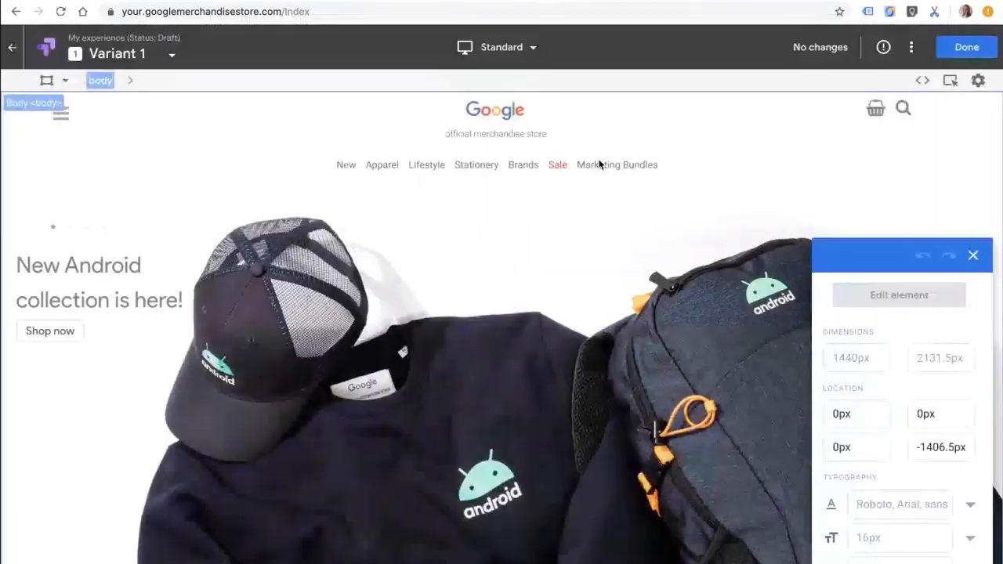
click(620, 118)
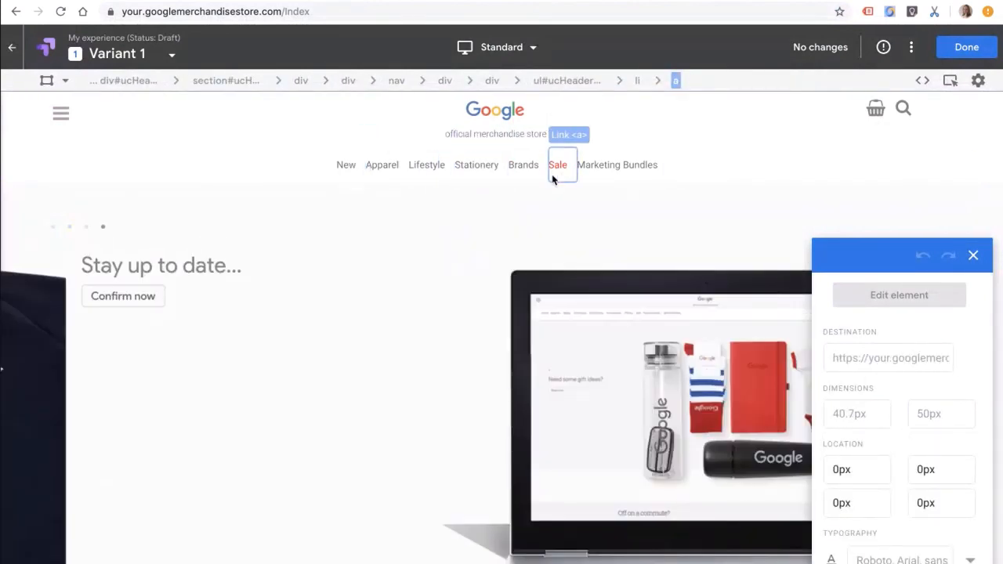
Step: Set the text color of the "New" navigation link to rgb(112, 229, 112)
click(346, 166)
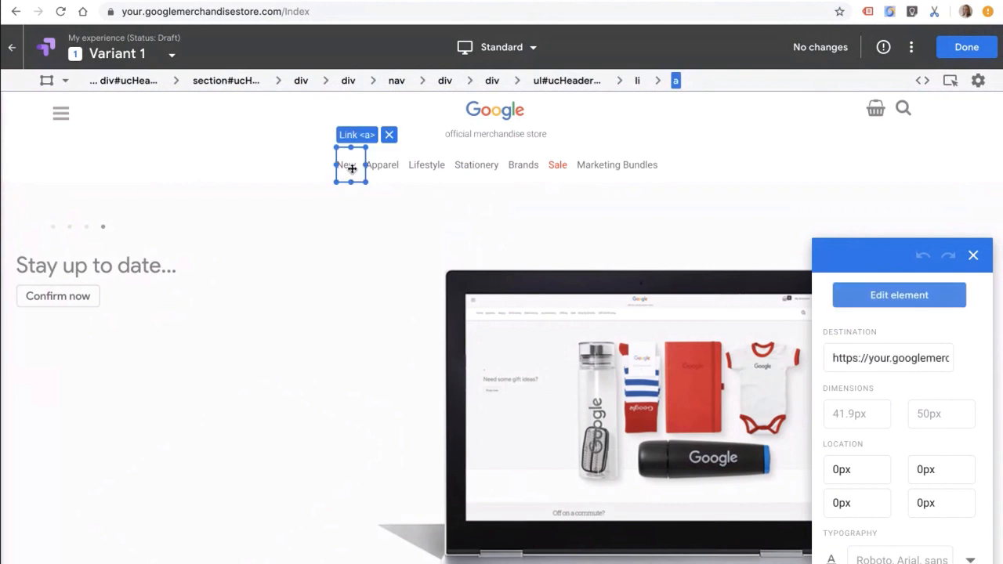
scroll(893, 497, down, 10)
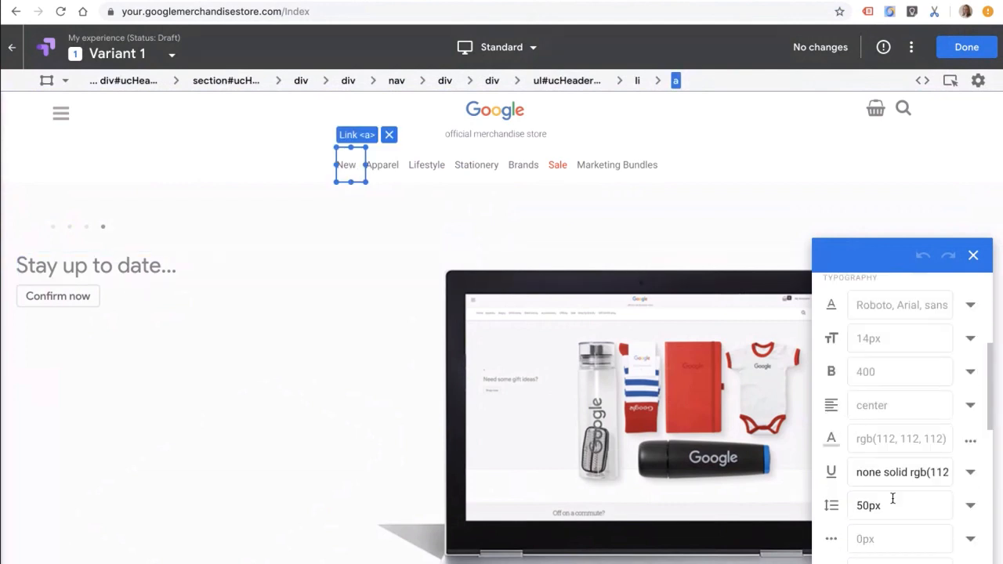
scroll(893, 498, up, 10)
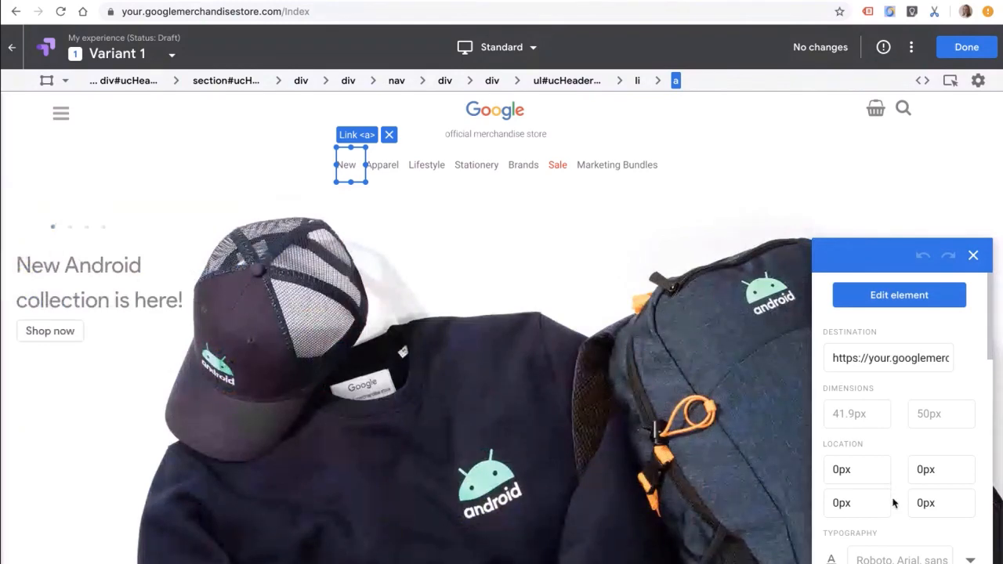
scroll(885, 420, down, 1)
scroll(885, 420, down, 6)
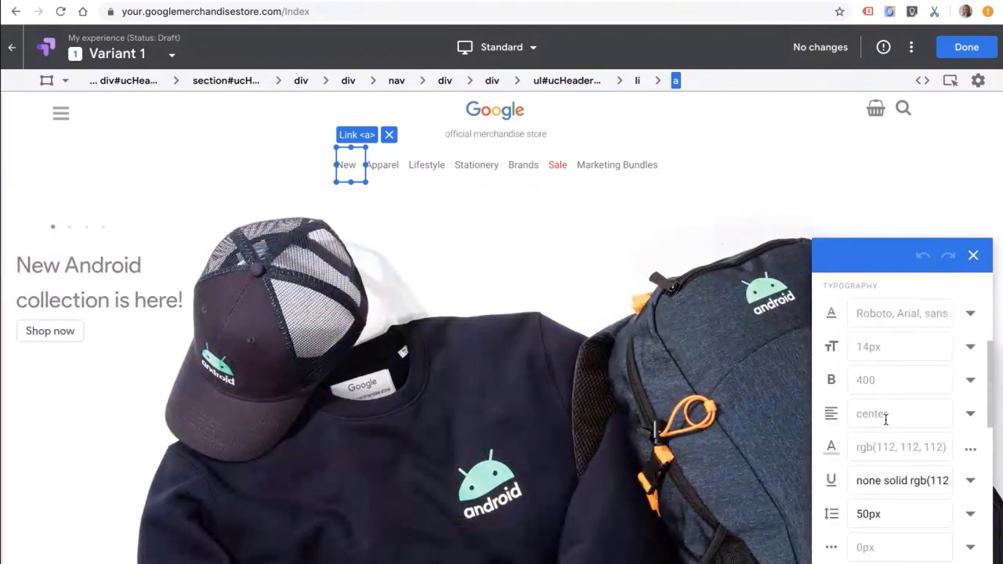
scroll(885, 420, up, 7)
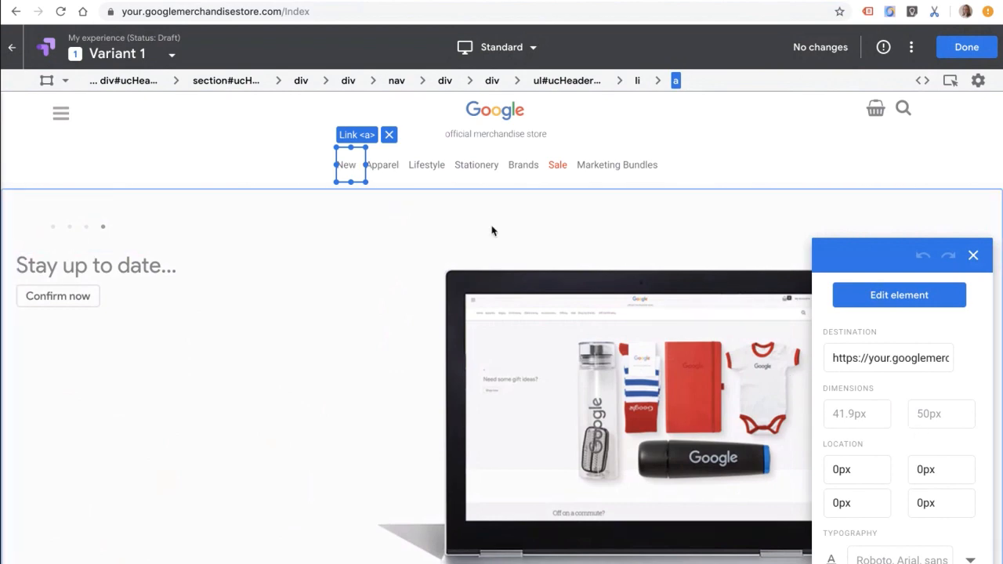
scroll(918, 450, down, 3)
scroll(918, 451, down, 3)
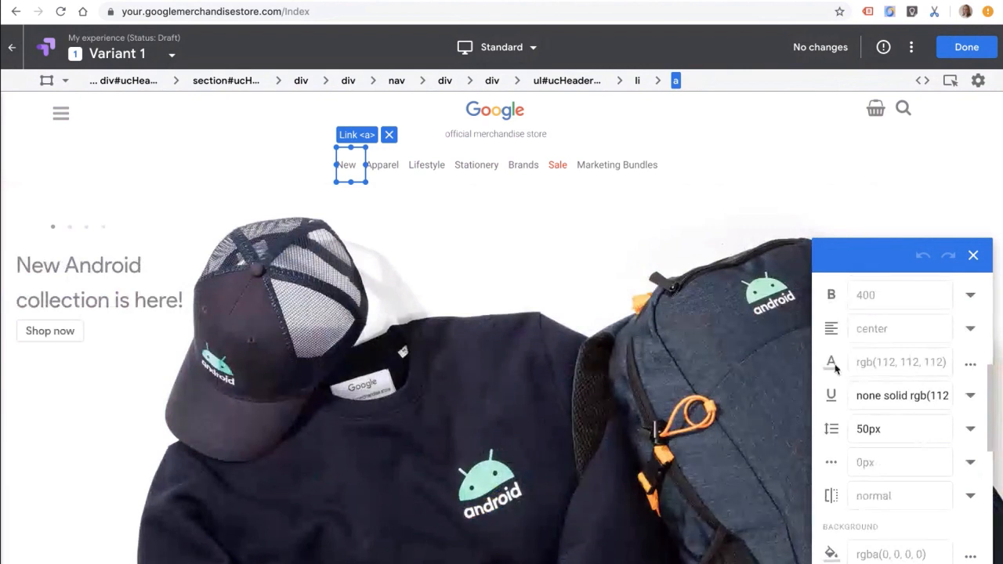
click(971, 370)
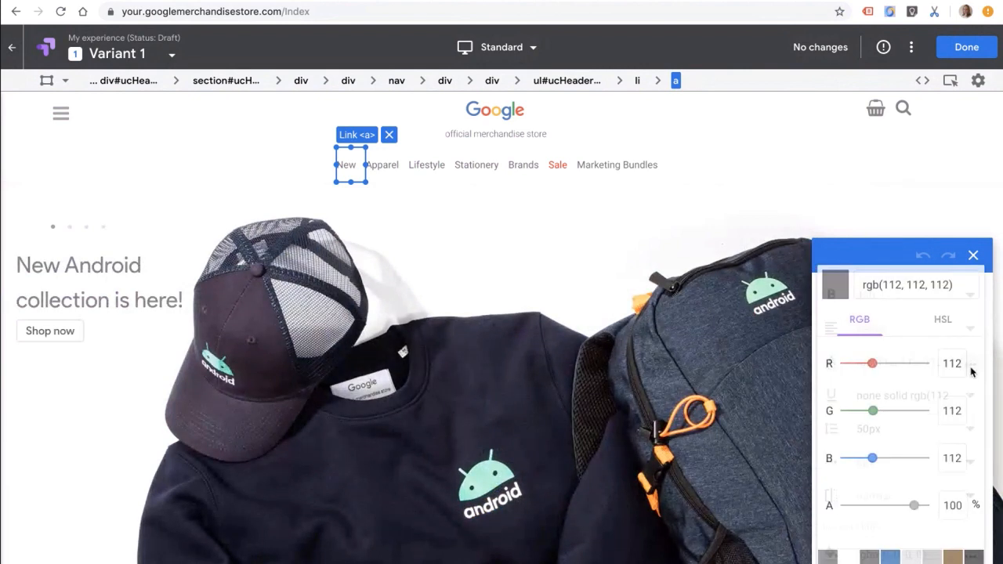
click(877, 410)
click(920, 411)
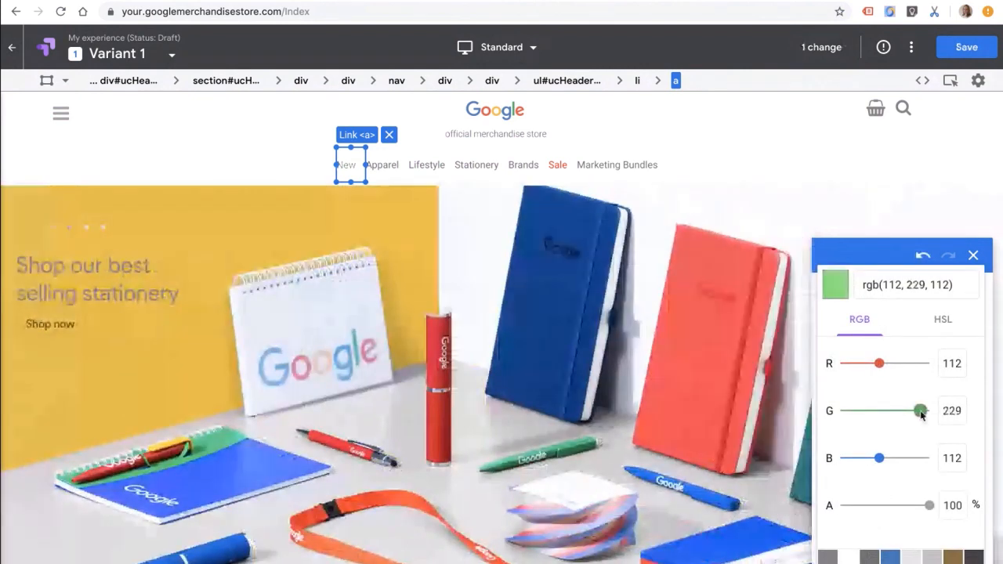
click(879, 254)
Step: Make the "New" navigation link bold and set its font size to 28px
scroll(875, 418, up, 2)
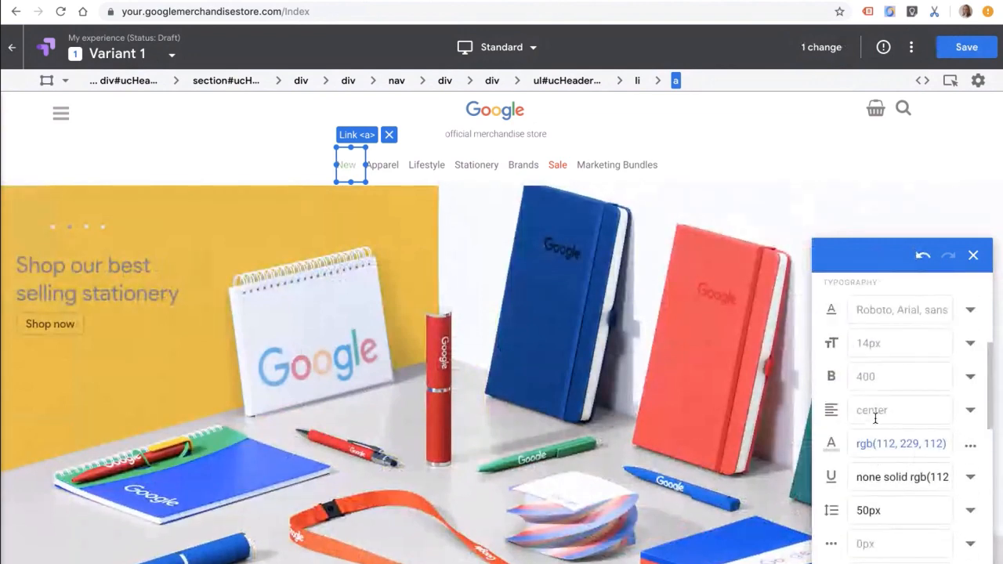
click(970, 377)
click(917, 411)
click(972, 343)
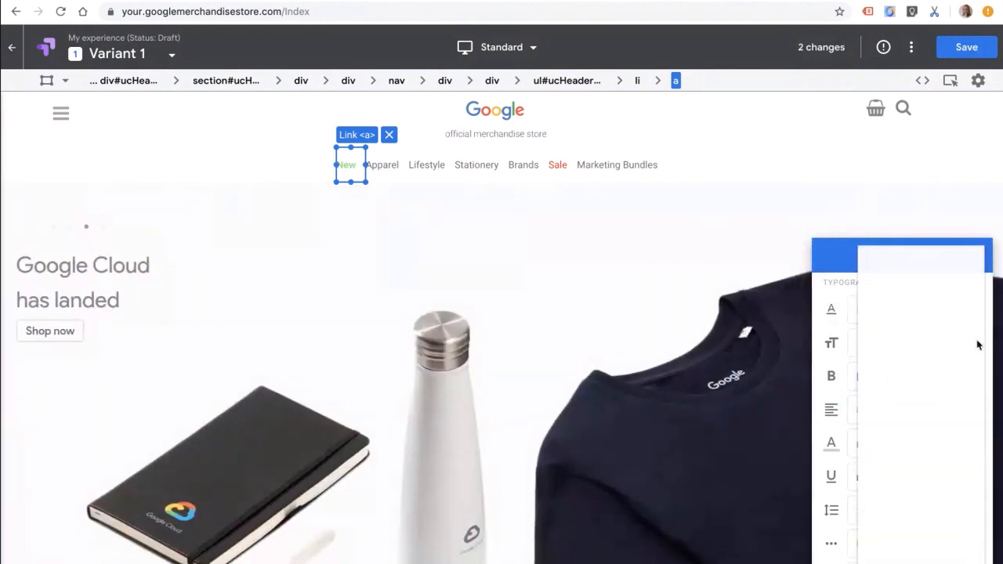
click(913, 502)
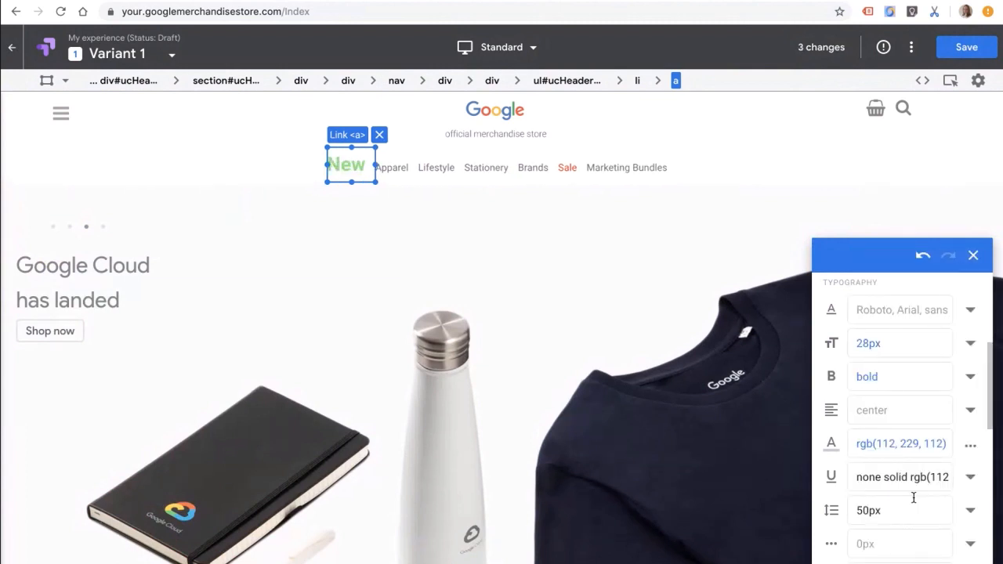
Step: Save the changes to Variant 1 and finish editing to return to the experience details
scroll(907, 443, down, 1)
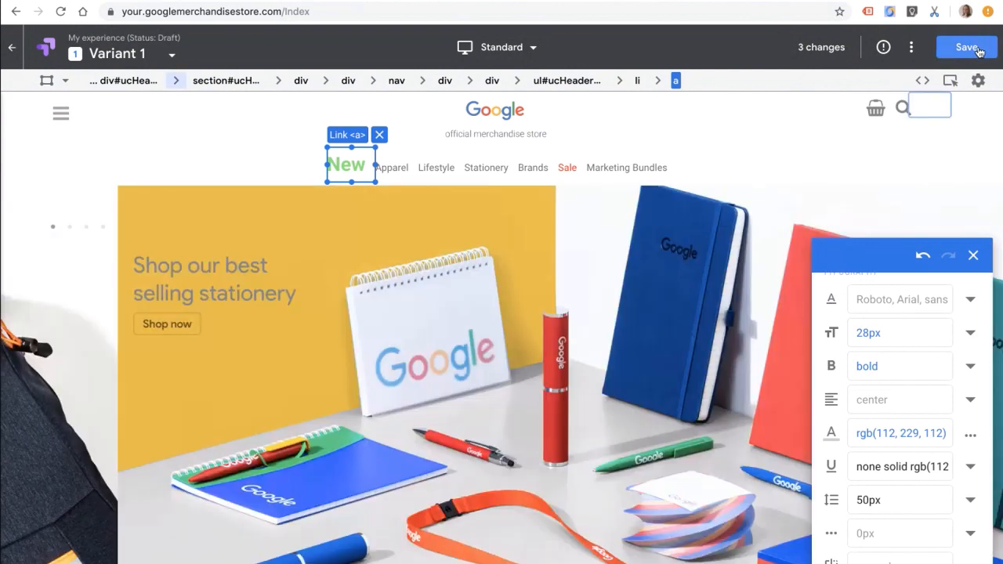
click(968, 47)
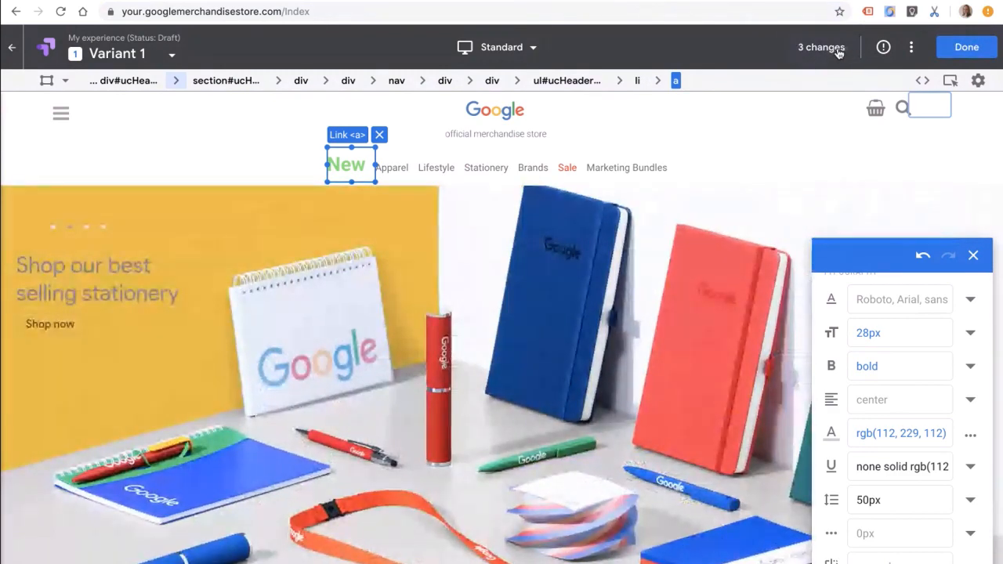
click(966, 48)
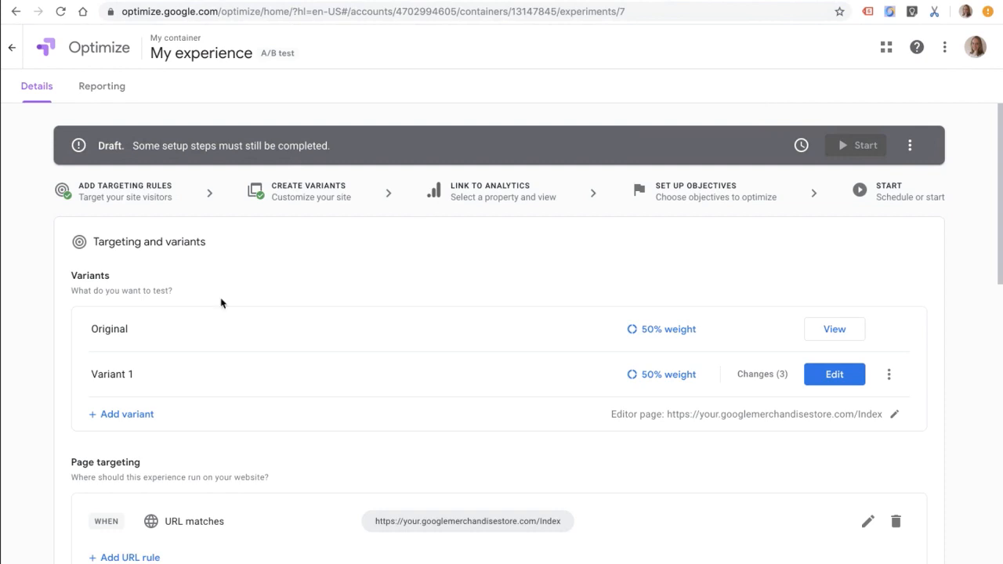
Step: Add a Geography audience targeting rule where City equals Dublin in County Dublin, Ireland
scroll(33, 360, down, 3)
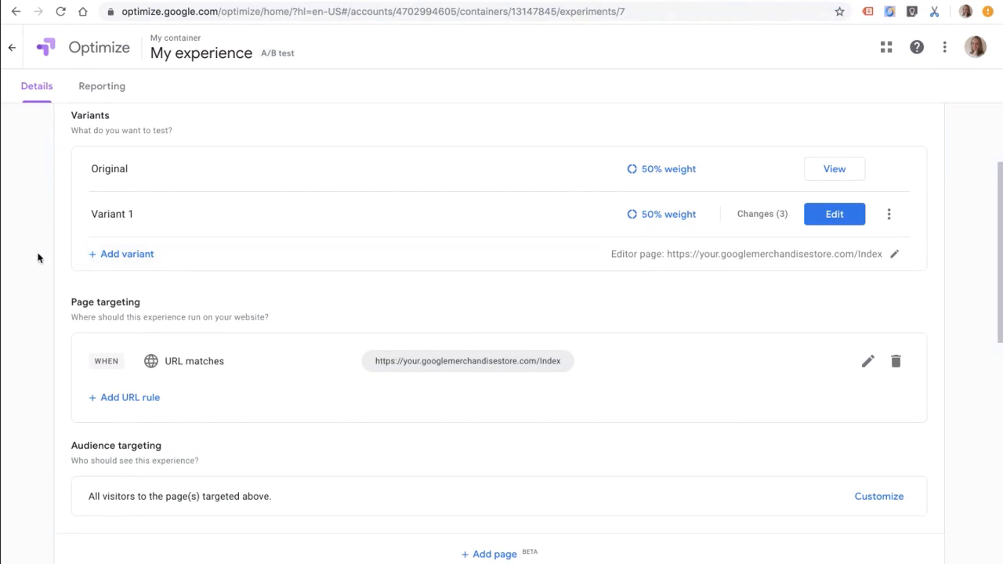
scroll(37, 257, down, 3)
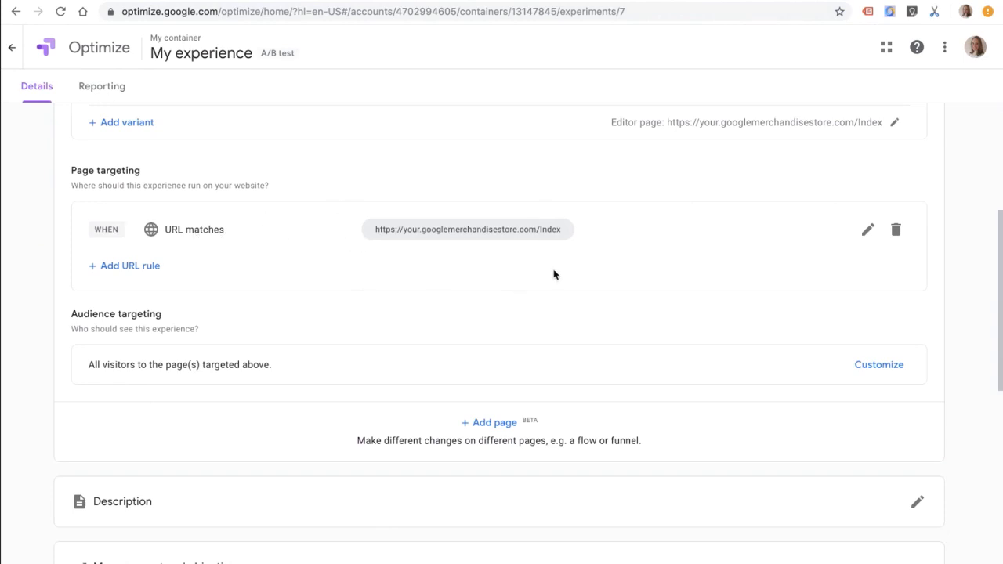
scroll(553, 274, down, 1)
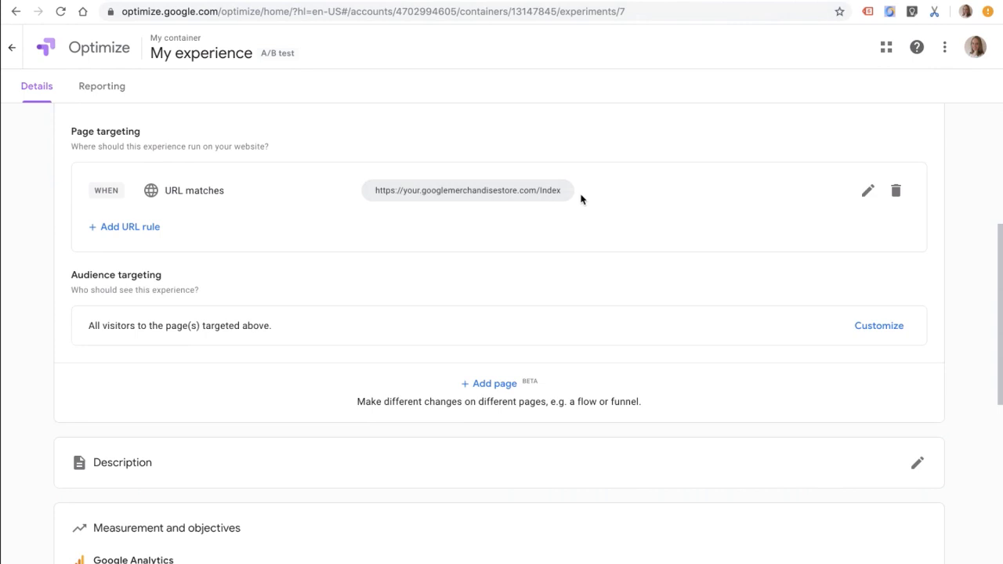
scroll(231, 253, down, 2)
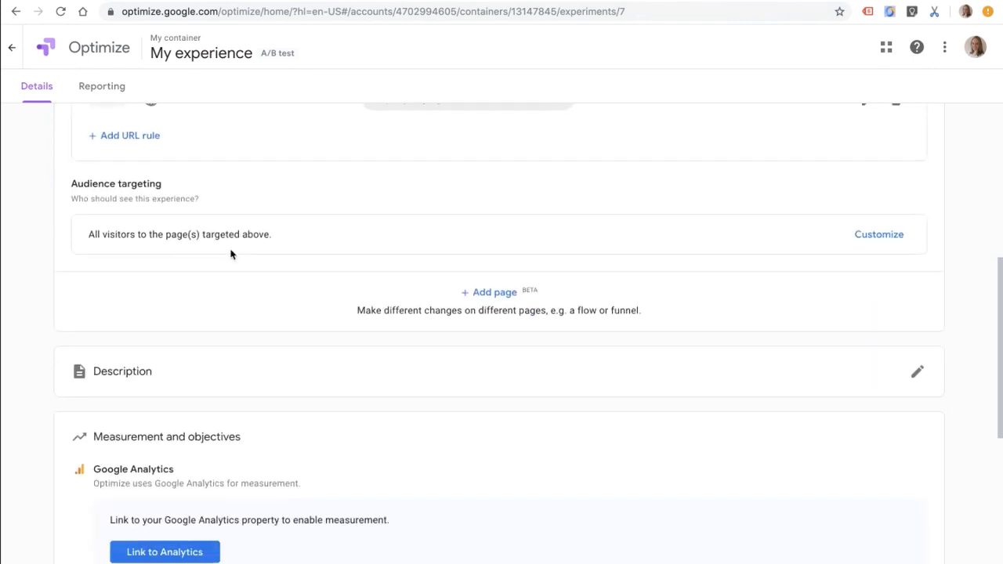
click(875, 238)
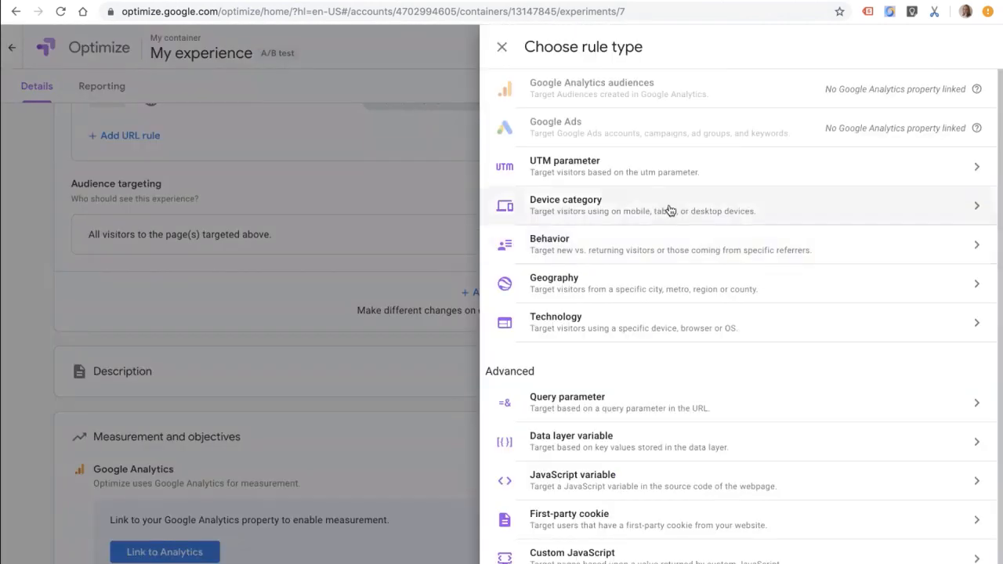
scroll(723, 516, down, 1)
scroll(723, 516, up, 1)
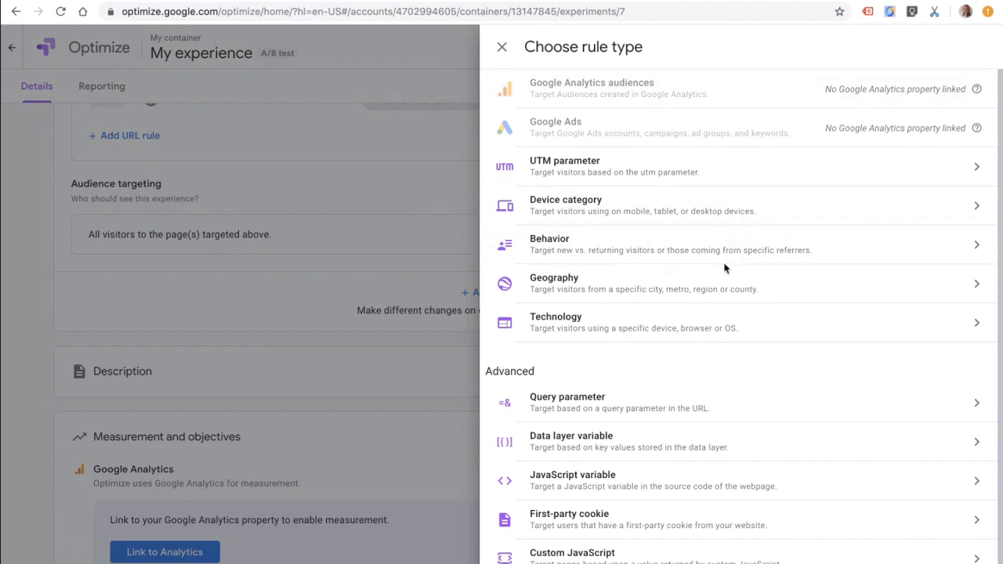
click(715, 287)
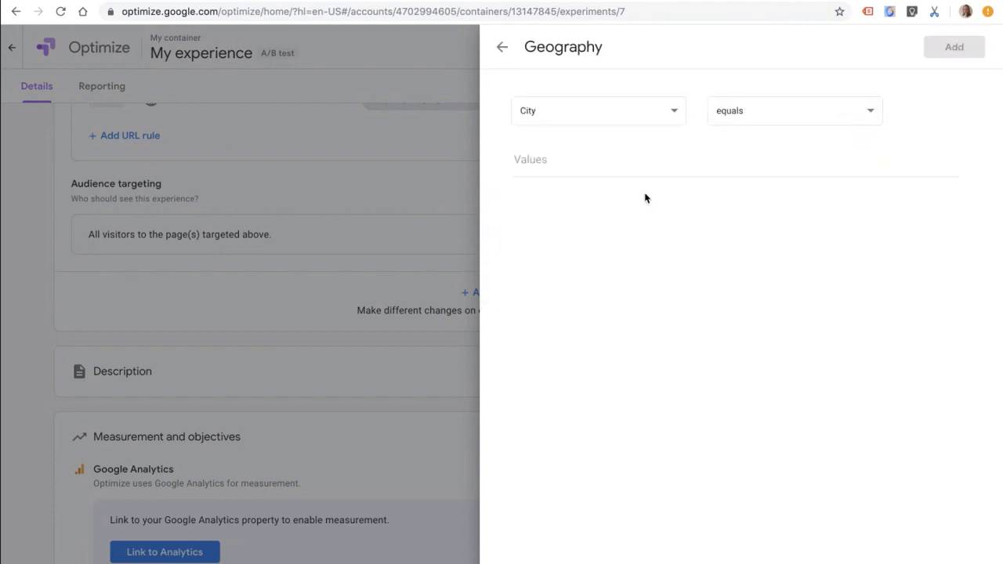
click(636, 167)
text(Du)
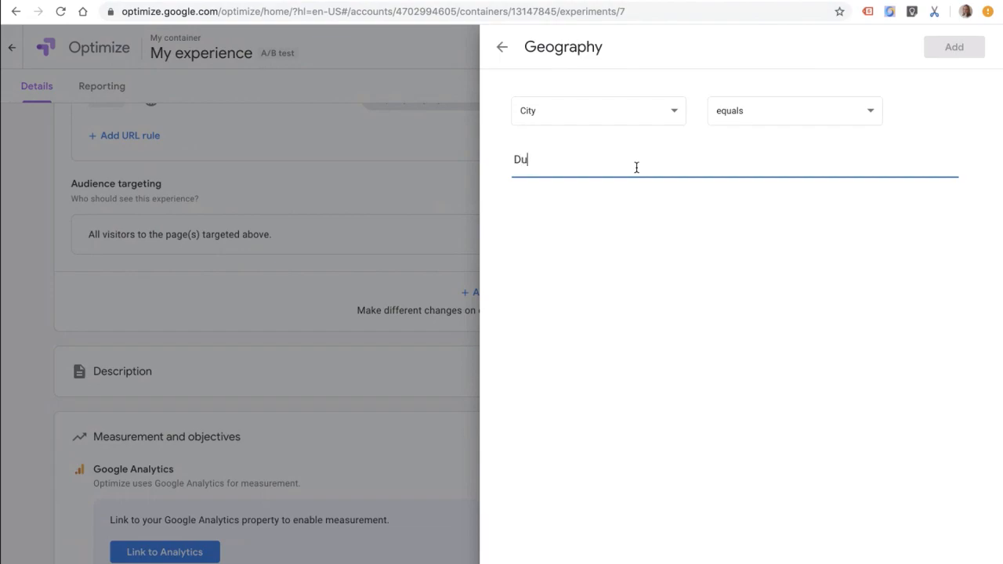
text(blin)
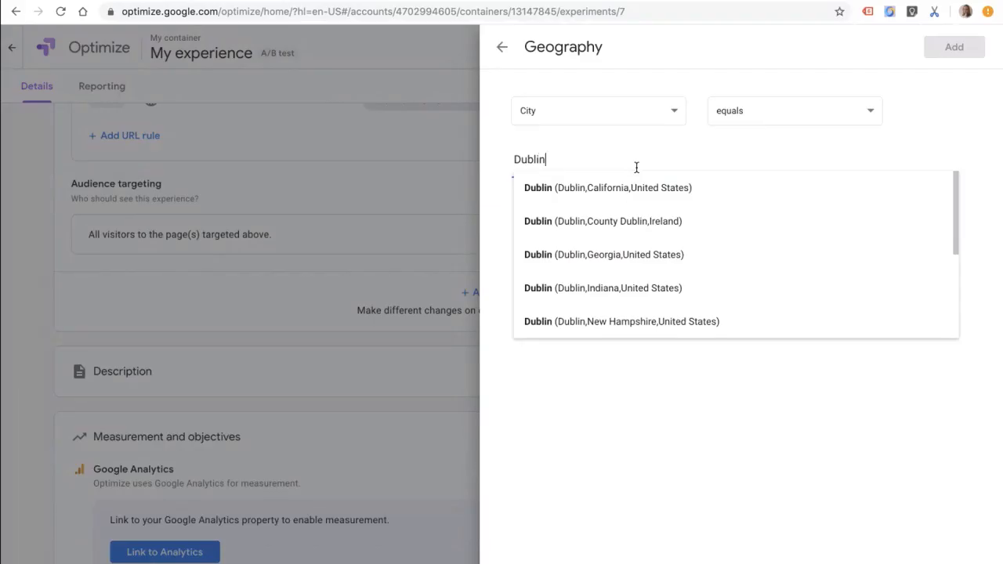
click(633, 223)
click(957, 47)
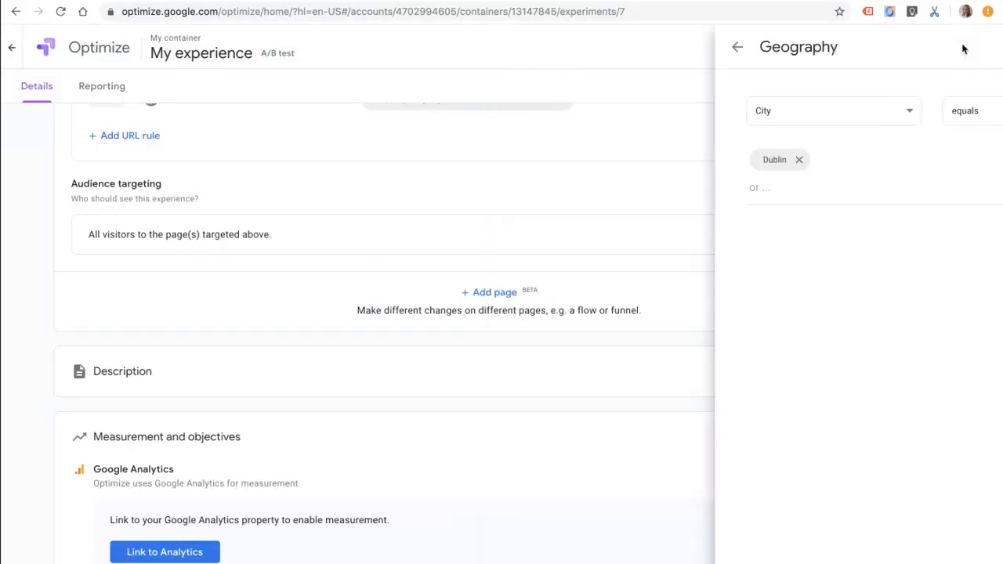
Step: Choose the UA on GA (GAIA) property for linking the container to Google Analytics, and close the setup without linking
scroll(15, 420, down, 3)
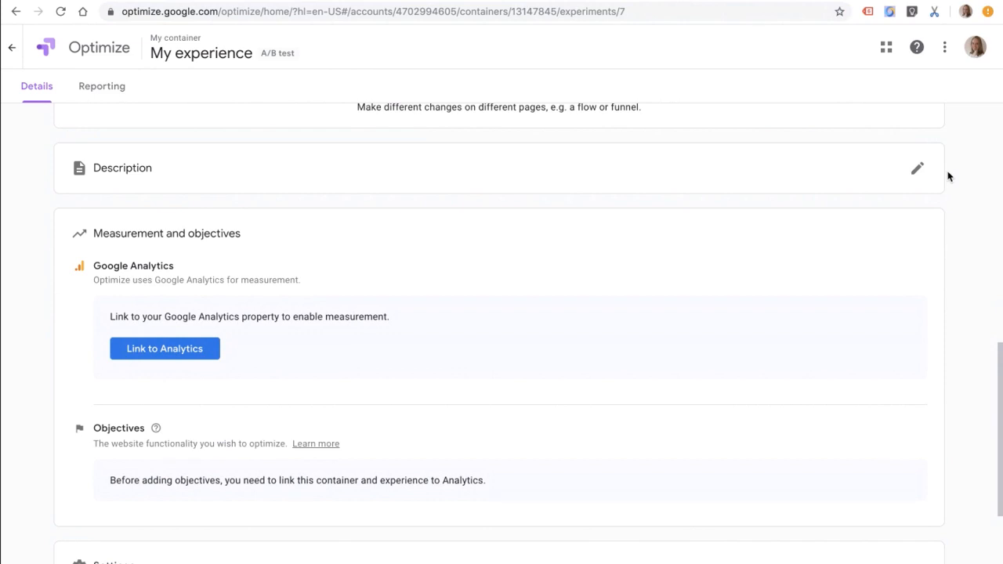
scroll(948, 176, down, 2)
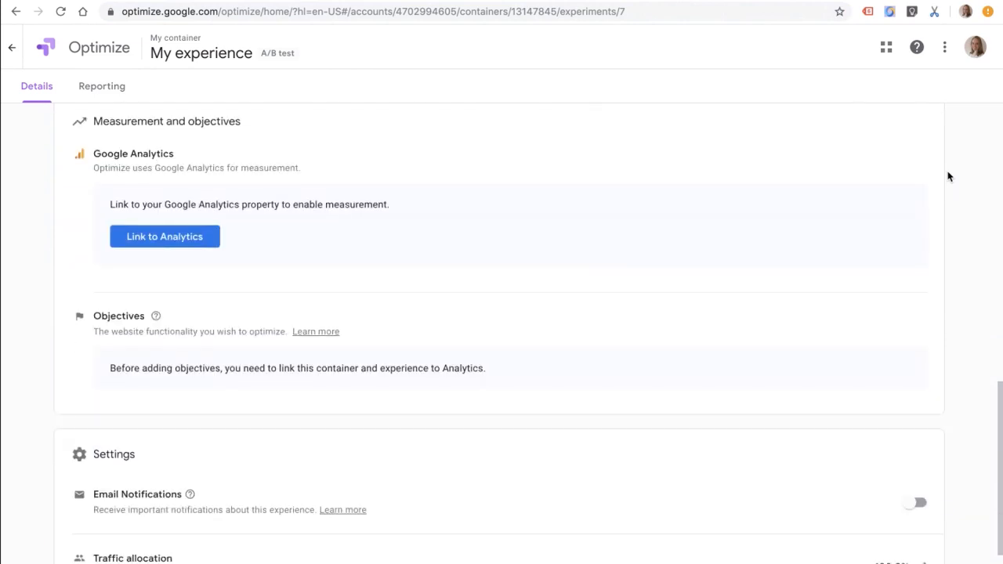
click(169, 235)
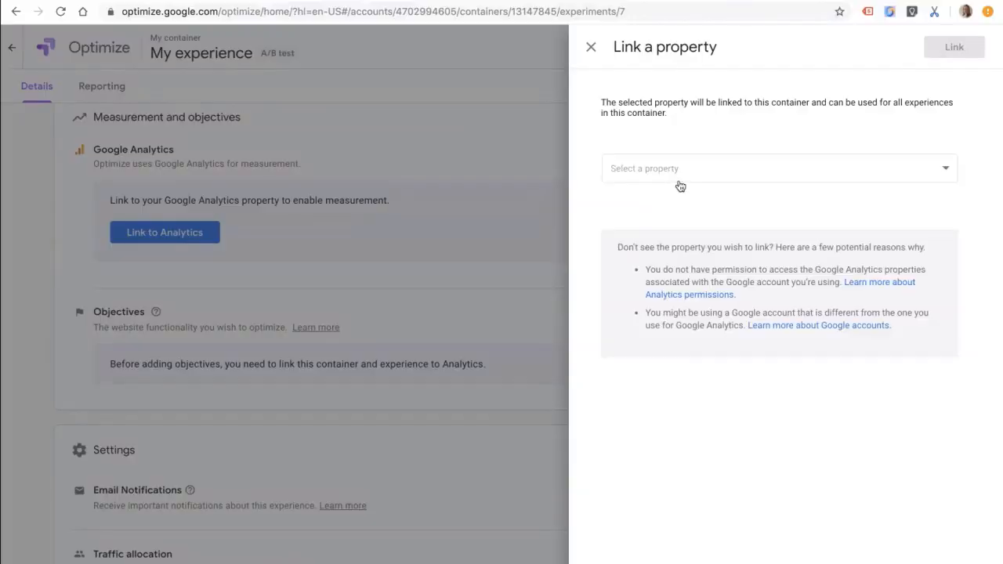
click(679, 183)
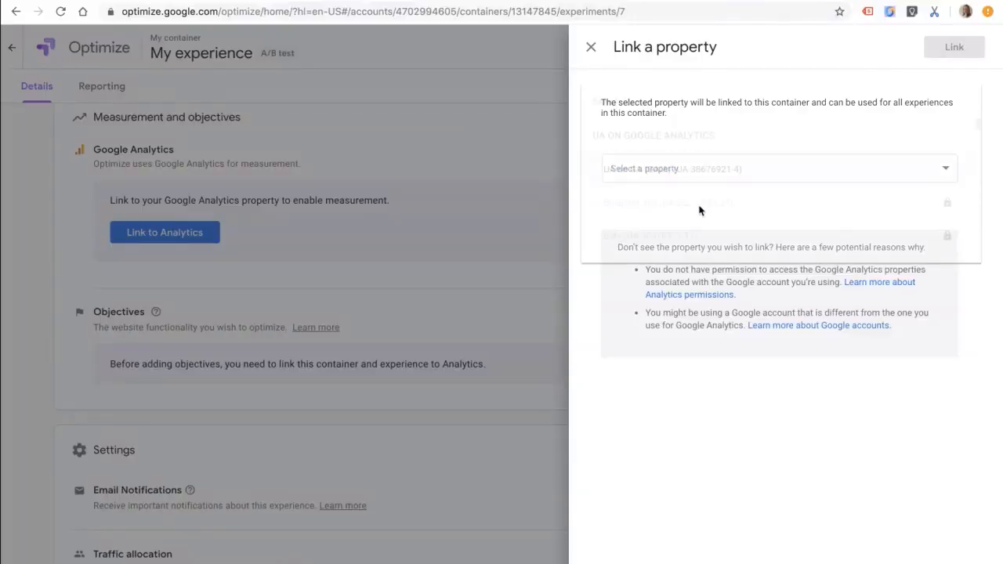
scroll(720, 240, down, 10)
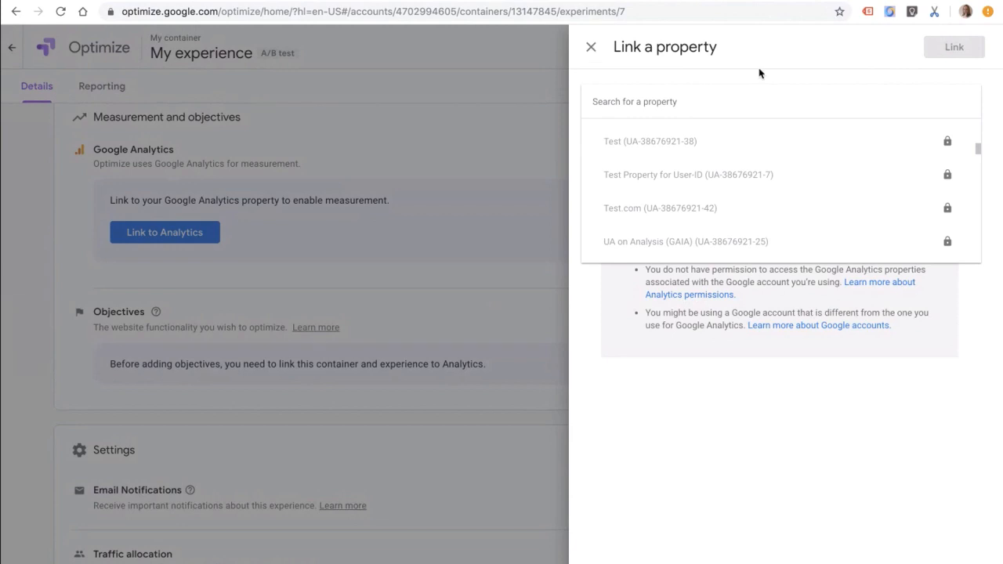
scroll(726, 221, up, 10)
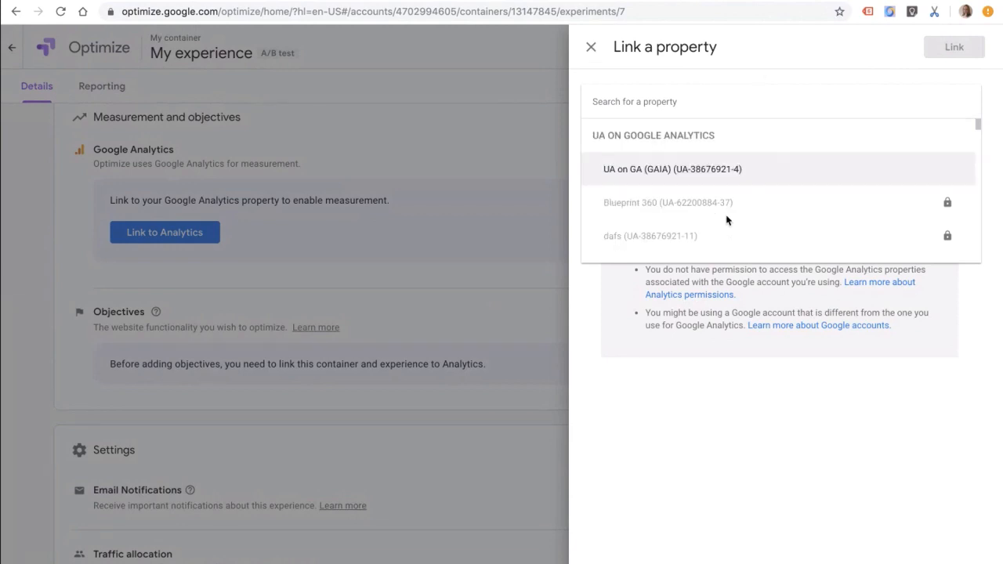
click(748, 168)
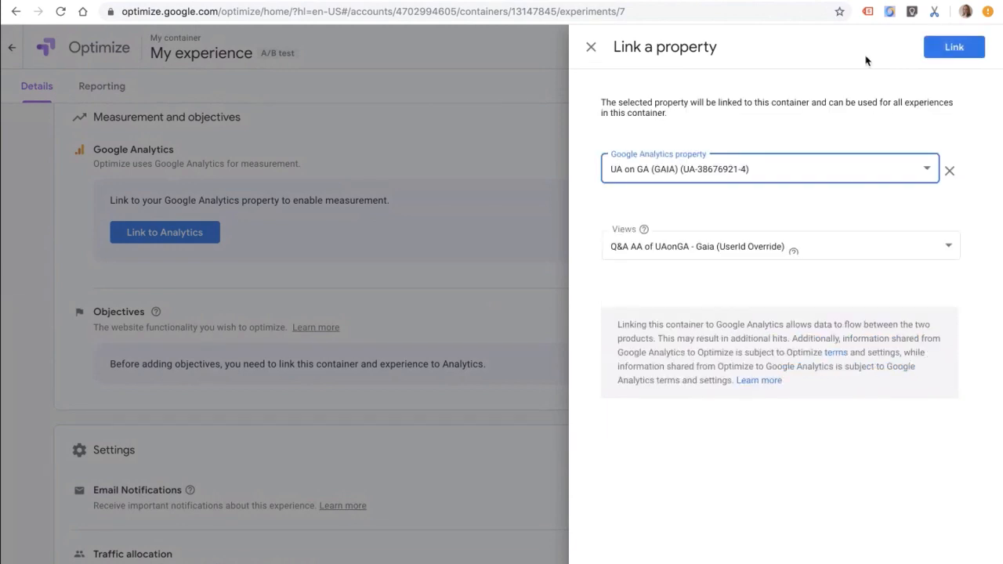
click(591, 50)
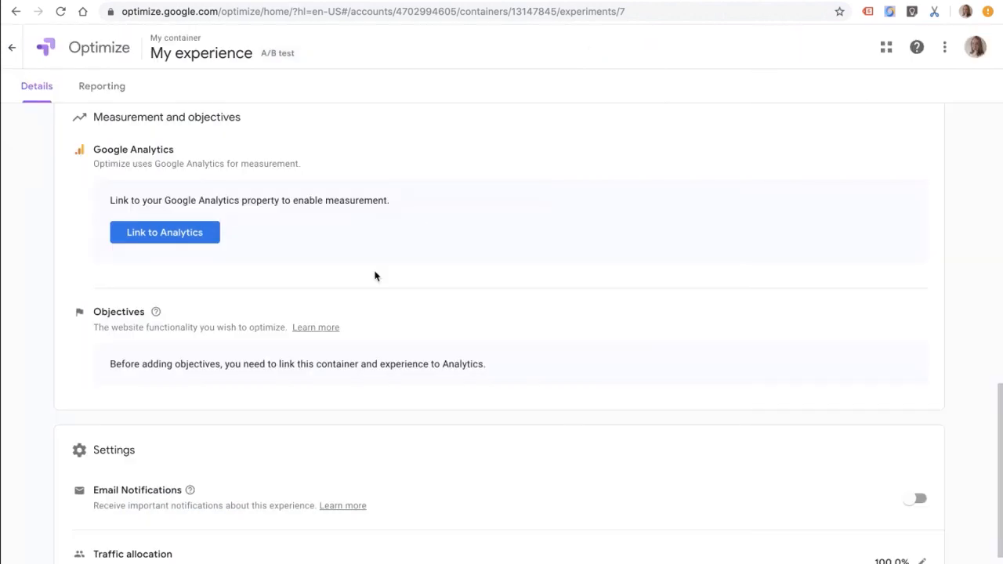
Step: Review the experience's objectives, email notifications, traffic allocation and activation event settings
scroll(352, 302, down, 2)
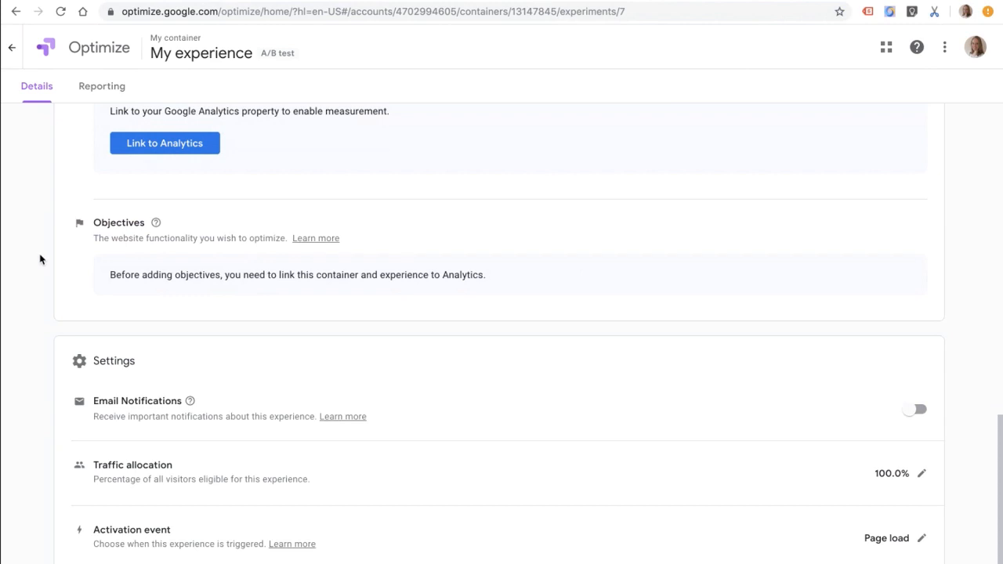
scroll(66, 279, up, 1)
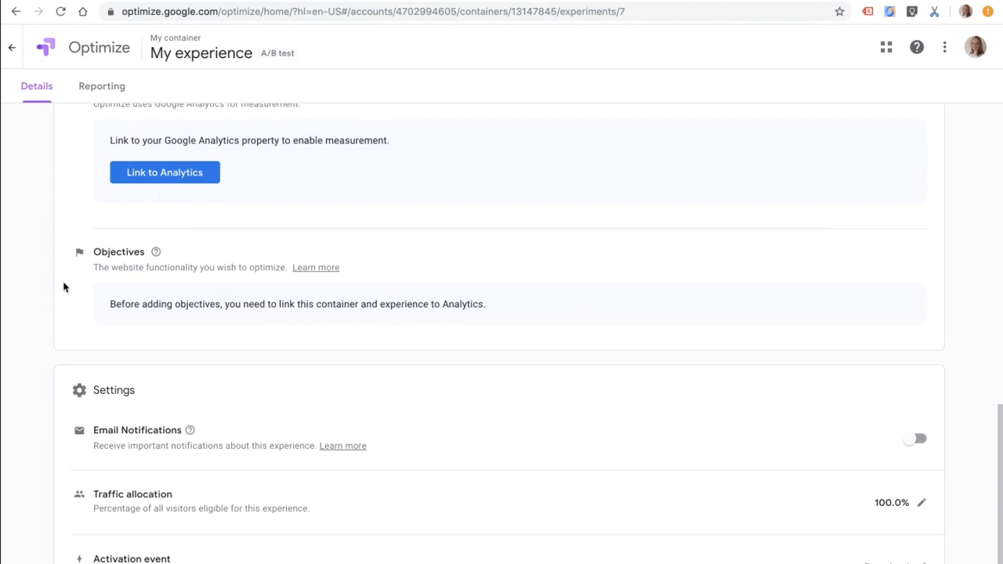
scroll(64, 286, down, 2)
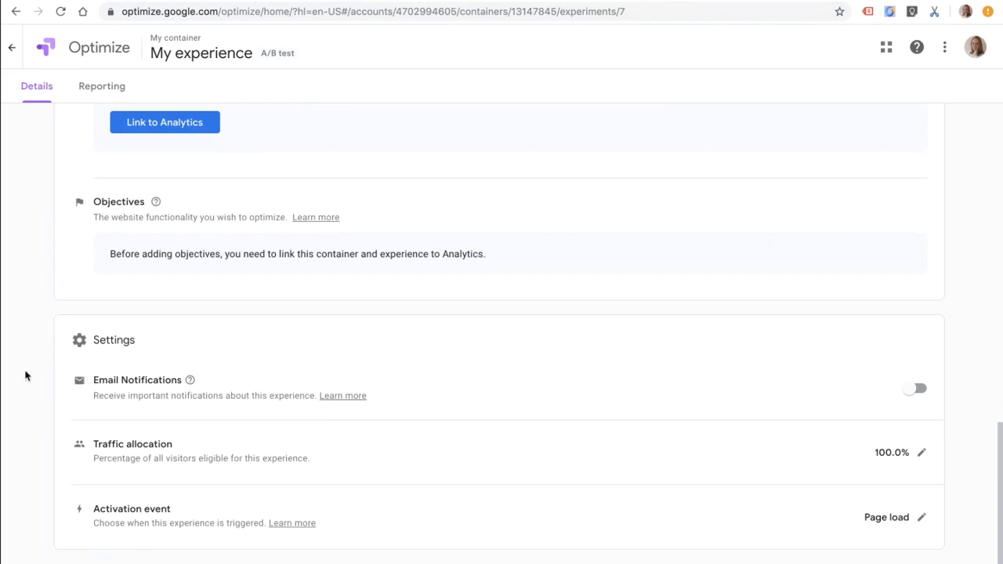
scroll(25, 376, up, 10)
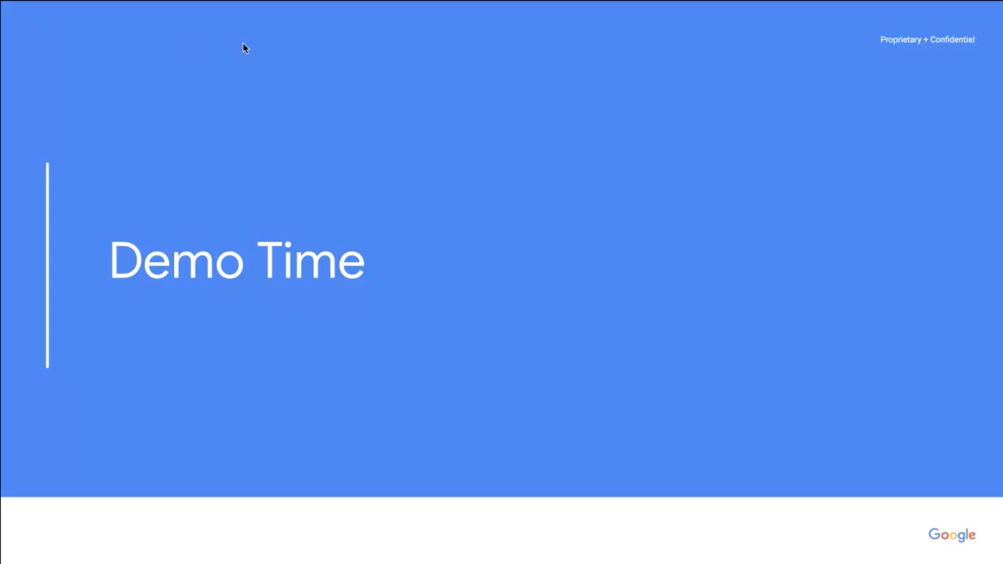
key(Right)
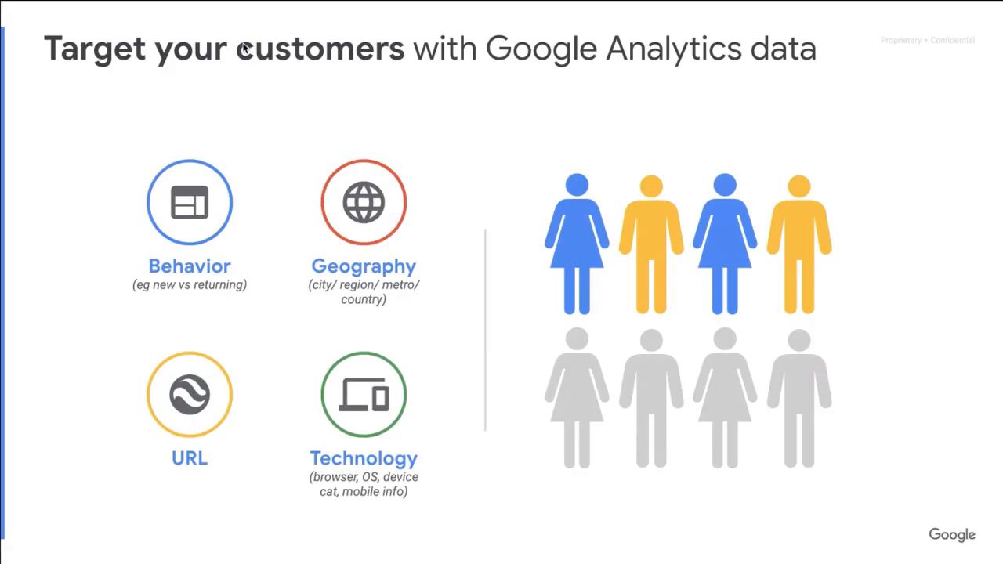